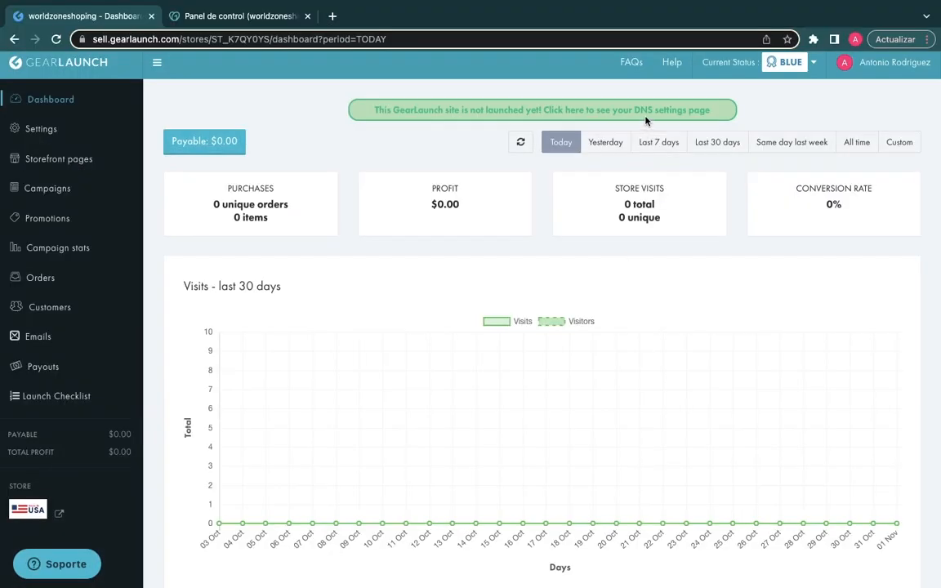
# Step: Open the DNS settings for worldzoneshoping.com and check its DNS records to list the required record values
pyautogui.click(646, 118)
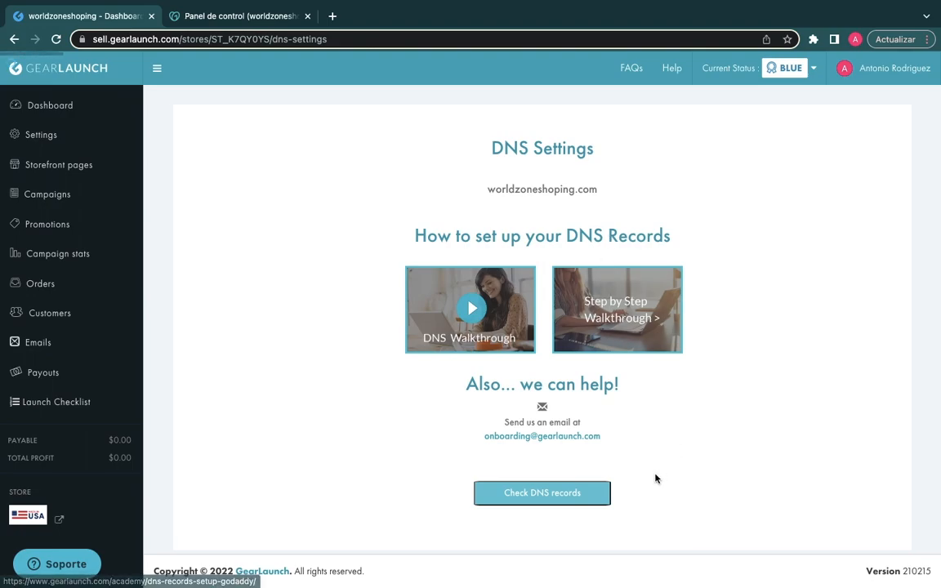
pyautogui.click(593, 504)
pyautogui.scroll(-3, 616, 442)
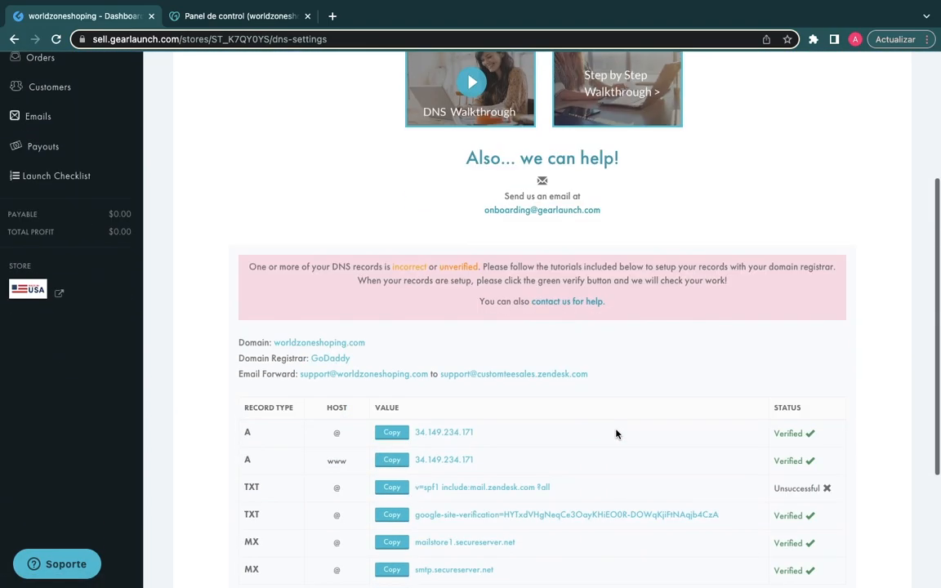
pyautogui.scroll(-3, 616, 434)
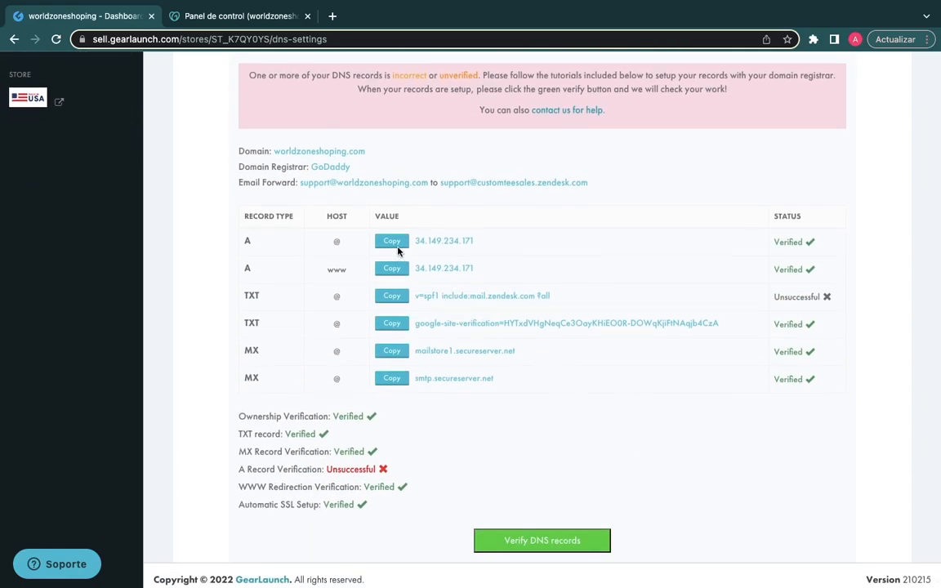
# Step: Switch to GoDaddy and open the DNS management page with the DNS records of worldzoneshoping.com
pyautogui.click(267, 24)
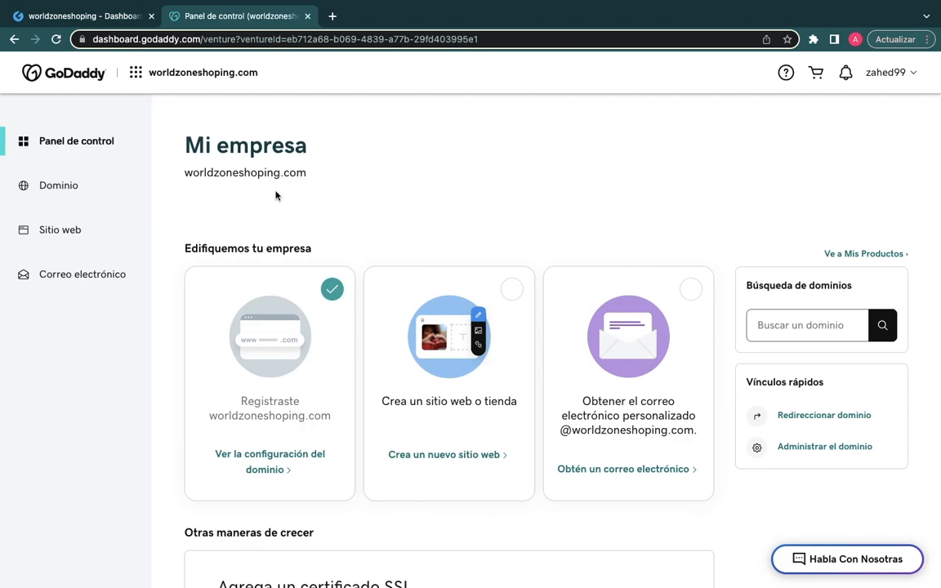
pyautogui.click(85, 193)
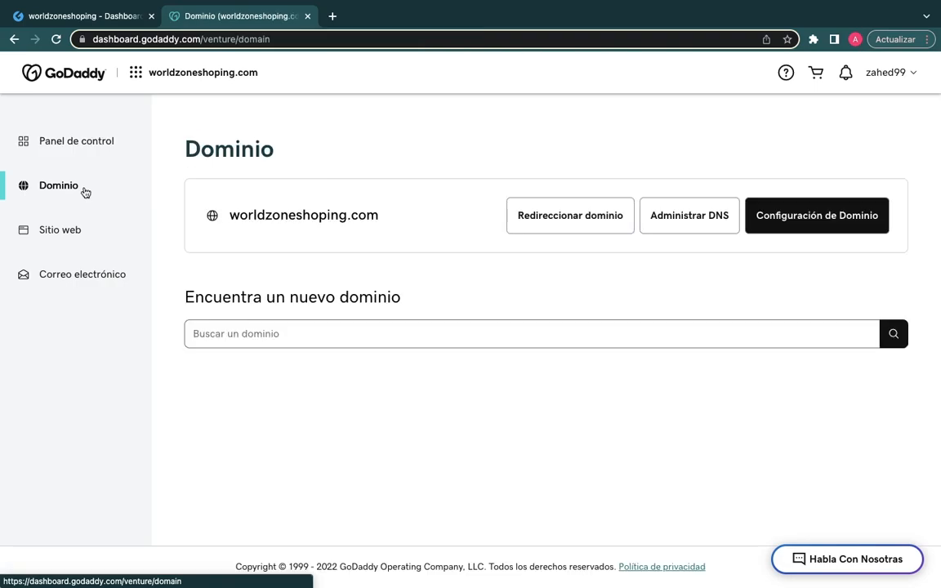
pyautogui.click(669, 224)
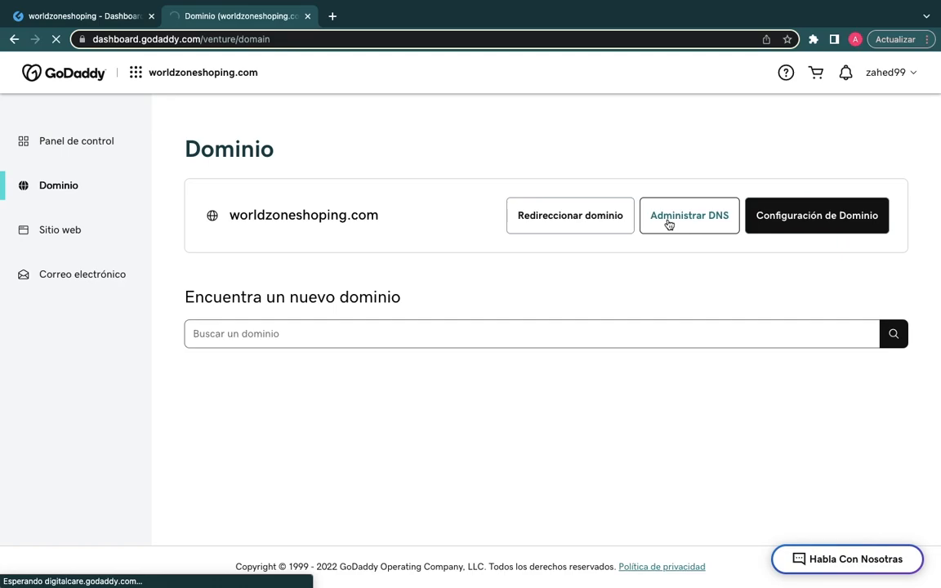
pyautogui.scroll(-5, 570, 277)
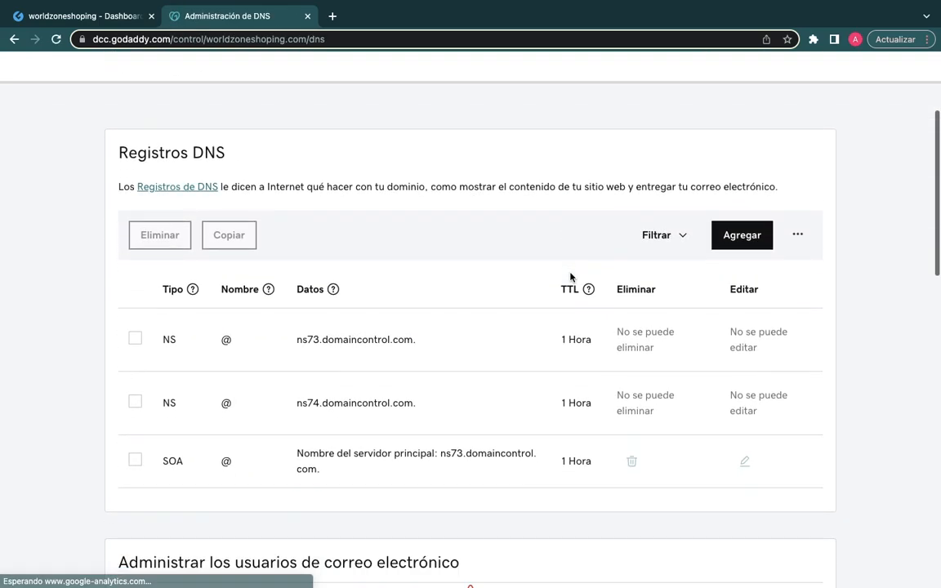
pyautogui.scroll(-1, 571, 278)
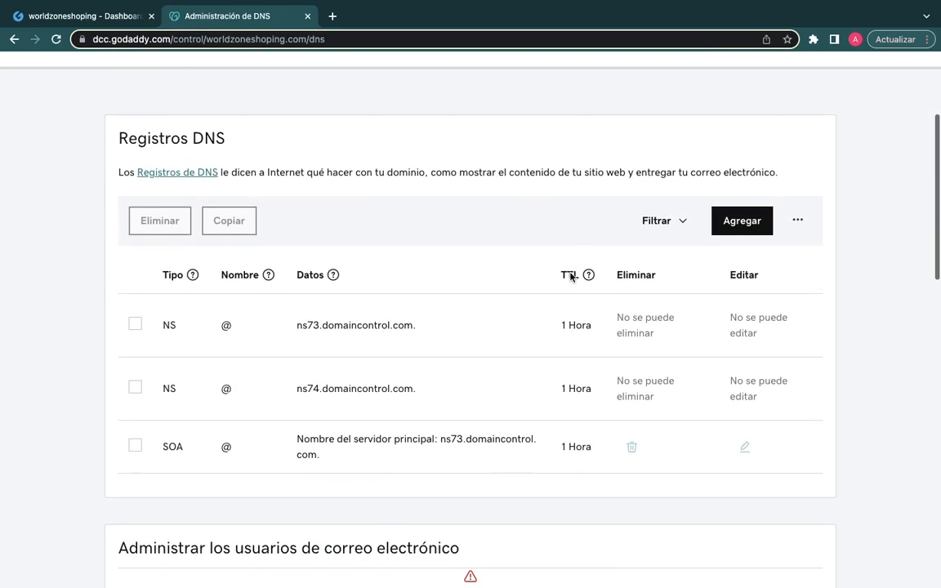
# Step: Start a new DNS record, then copy the value 34.149.234.171 of the @ A record from GearLaunch and return to GoDaddy
pyautogui.click(719, 215)
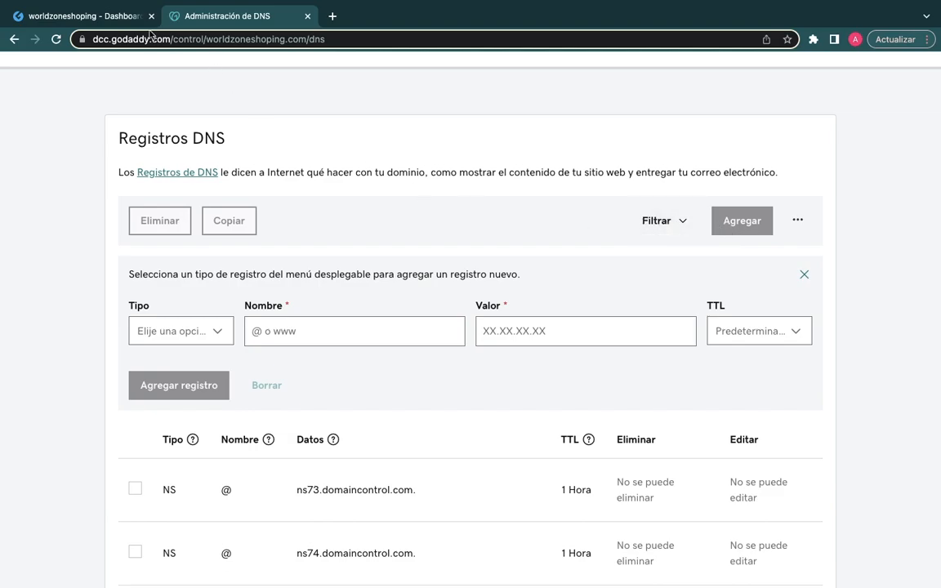
pyautogui.click(106, 16)
pyautogui.moveTo(478, 240); pyautogui.dragTo(416, 241)
pyautogui.rightClick(429, 240)
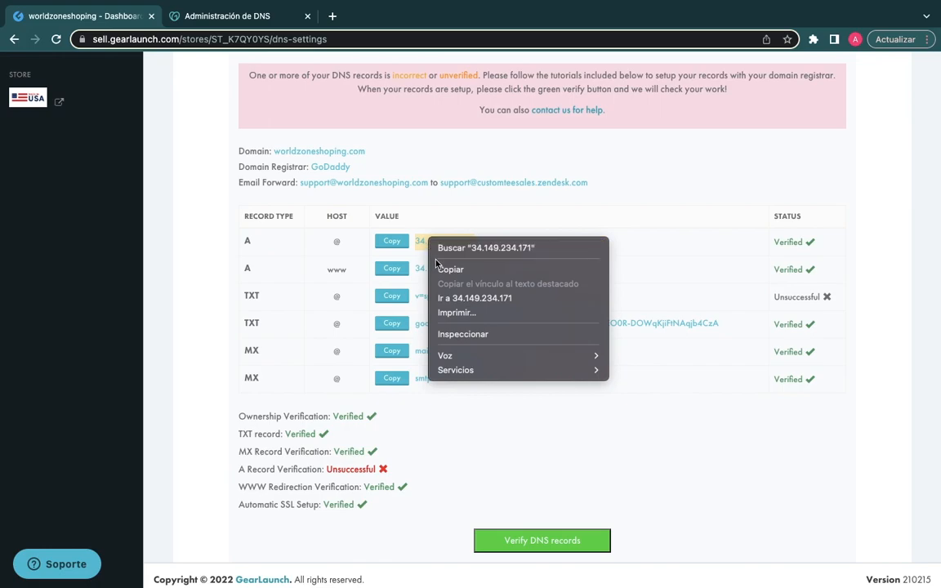
pyautogui.click(446, 268)
pyautogui.click(245, 18)
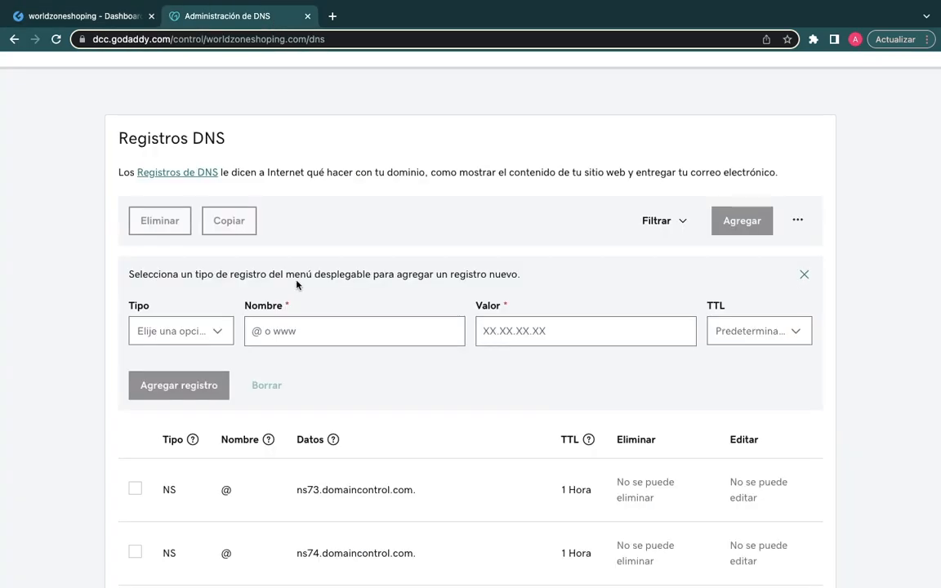
# Step: Add a DNS record of type A with the name @ and the copied value 34.149.234.171
pyautogui.click(184, 330)
pyautogui.click(185, 357)
pyautogui.click(261, 345)
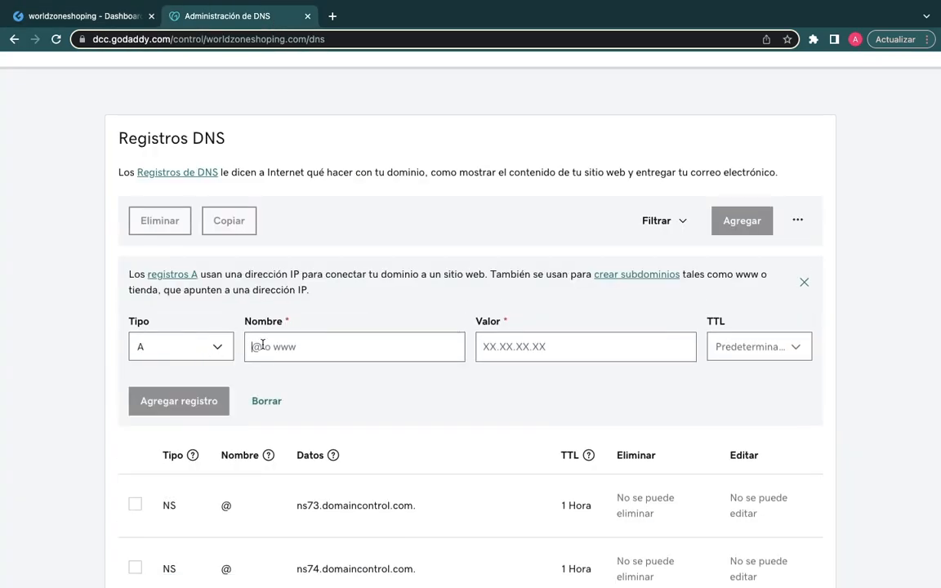
pyautogui.write('@')
pyautogui.press('super+v')
pyautogui.click(194, 401)
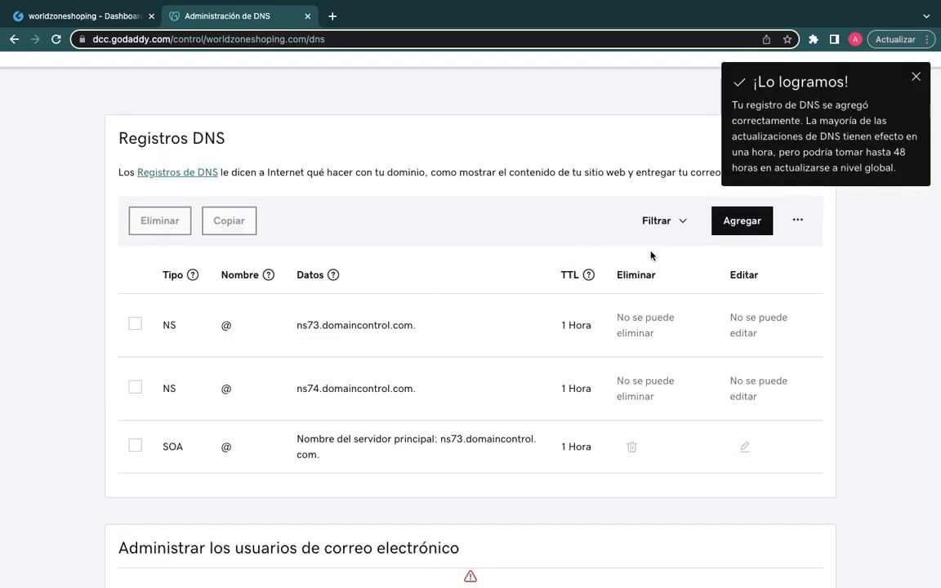
# Step: Start another DNS record, copy the www A record's value 34.149.234.171 from GearLaunch, and return to GoDaddy
pyautogui.click(732, 228)
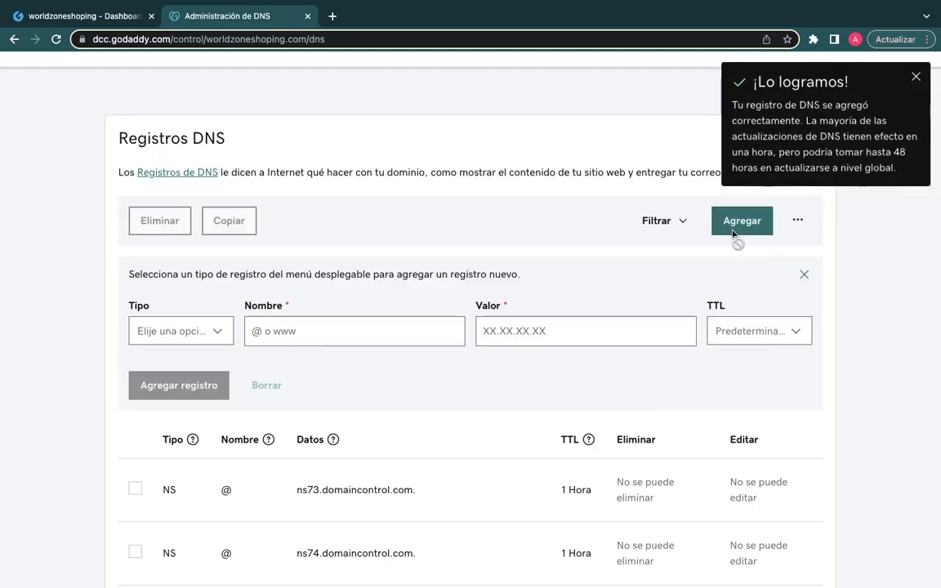
pyautogui.click(98, 18)
pyautogui.doubleClick(424, 270)
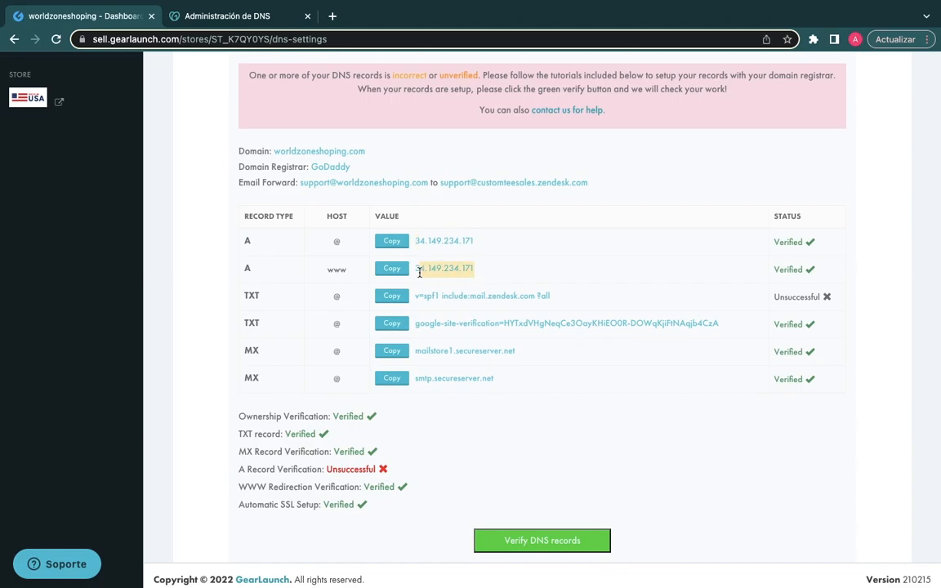
pyautogui.rightClick(424, 273)
pyautogui.click(441, 299)
pyautogui.click(266, 23)
# Step: Add a DNS record of type A with the name www and the copied IP address as its value
pyautogui.click(208, 333)
pyautogui.click(202, 356)
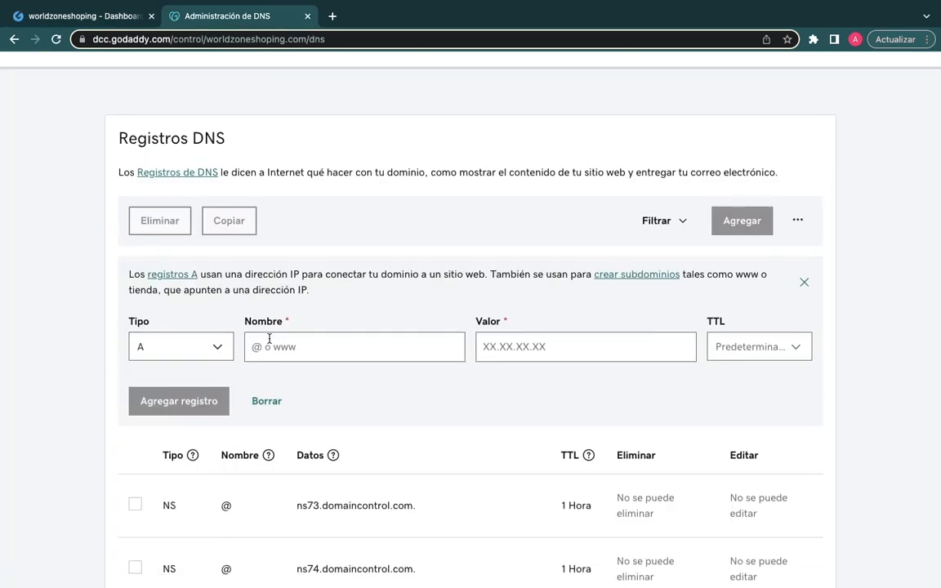
pyautogui.click(278, 341)
pyautogui.write('www')
pyautogui.click(507, 349)
pyautogui.press('super+v')
pyautogui.click(172, 402)
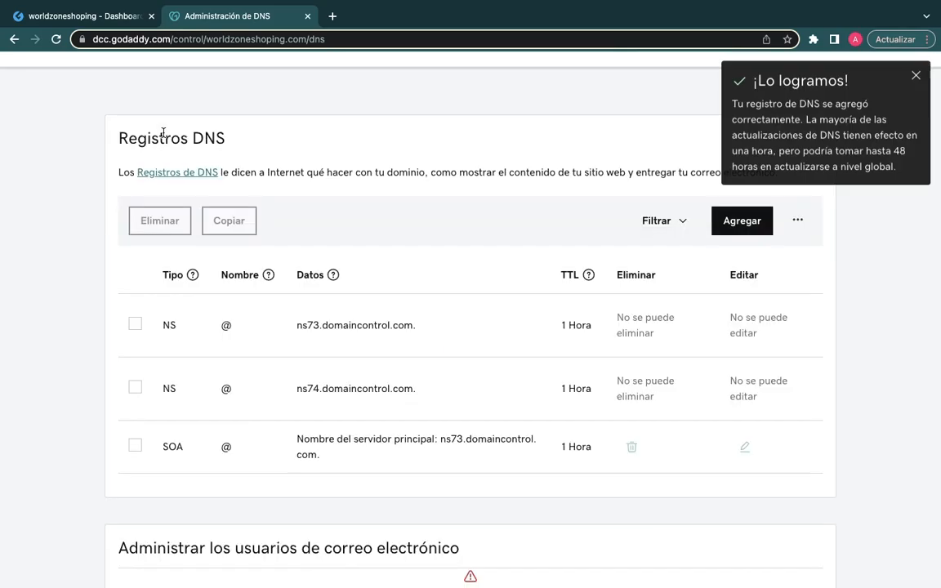
# Step: Copy the TXT value "v=spf1 include:mail.zendesk.com ?all" from GearLaunch and return to GoDaddy
pyautogui.click(106, 16)
pyautogui.moveTo(550, 296); pyautogui.dragTo(416, 299)
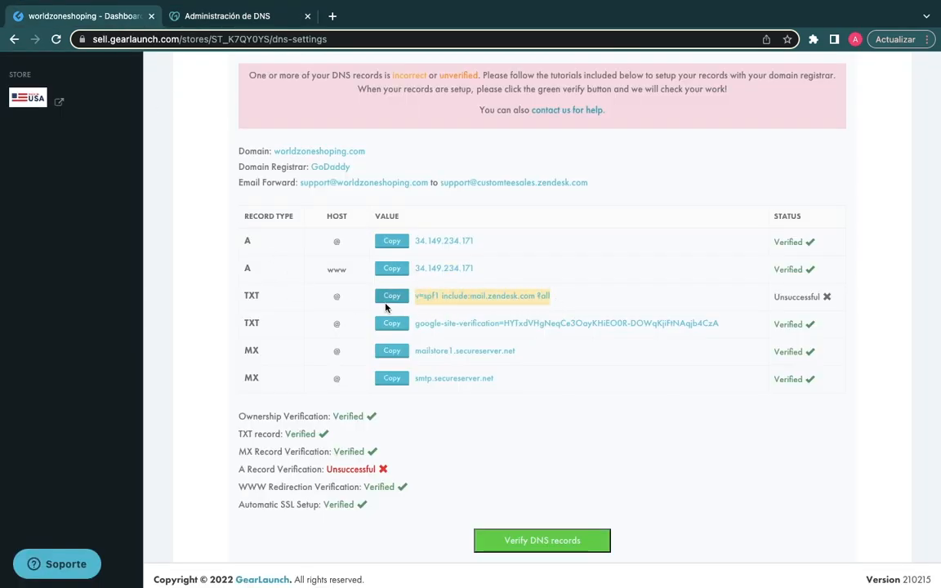
pyautogui.click(222, 16)
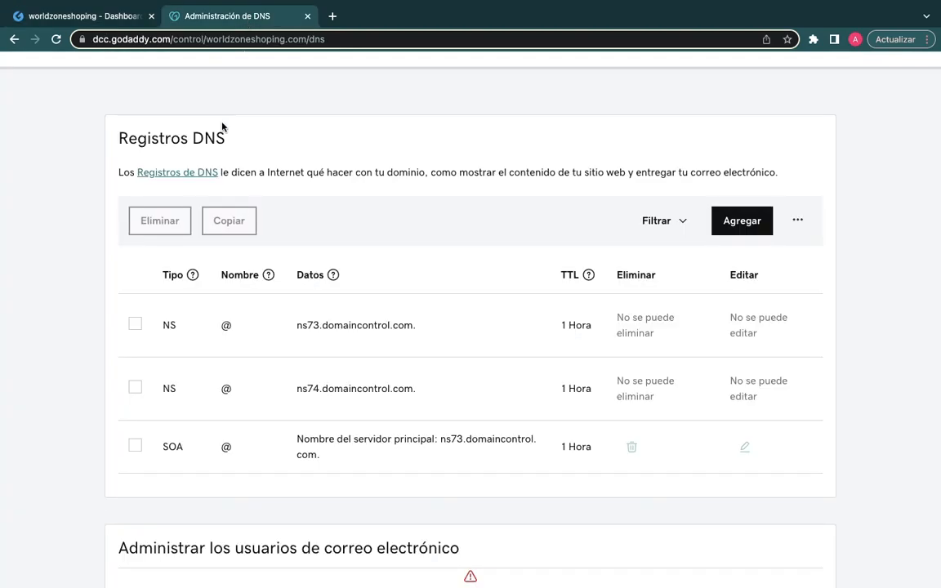
# Step: Add a TXT record with the name @ and the value "v=spf1 include:mail.zendesk.com ?all"
pyautogui.click(727, 228)
pyautogui.click(163, 341)
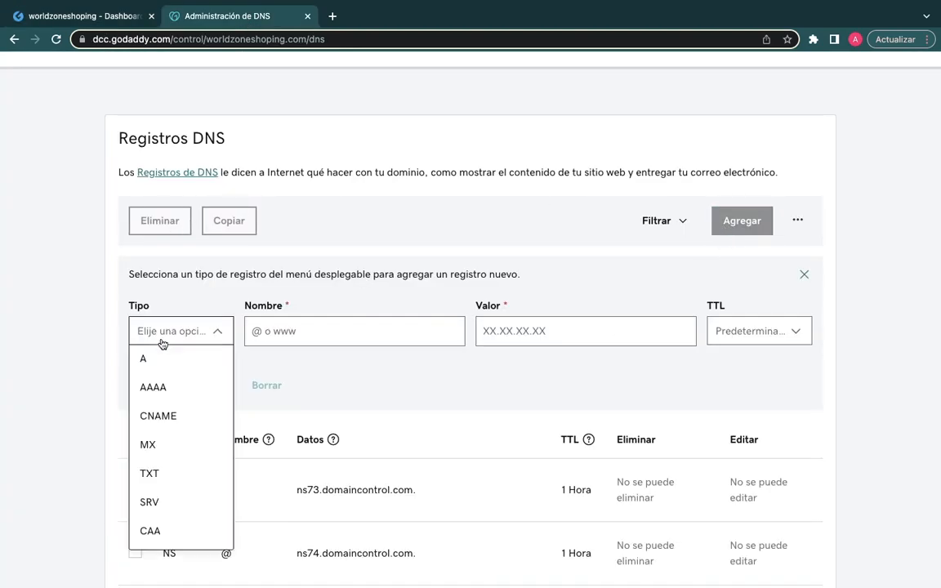
pyautogui.click(151, 473)
pyautogui.click(320, 333)
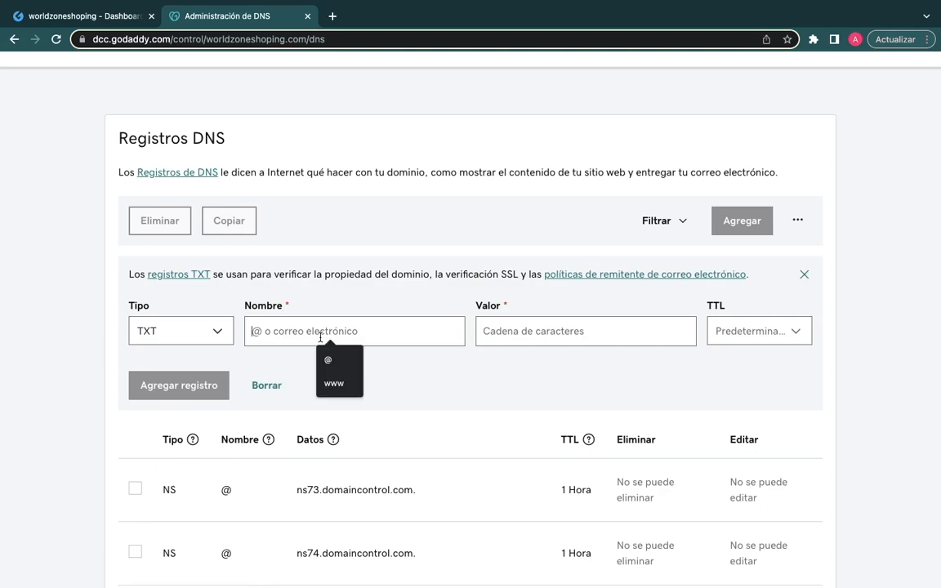
pyautogui.click(328, 359)
pyautogui.click(515, 335)
pyautogui.hotkey('ctrl', 'v')
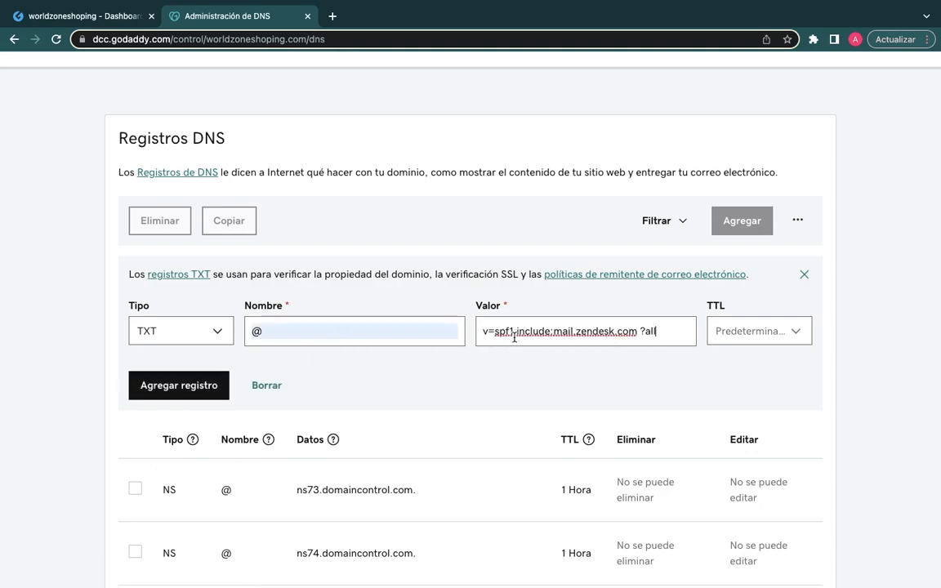
pyautogui.click(174, 389)
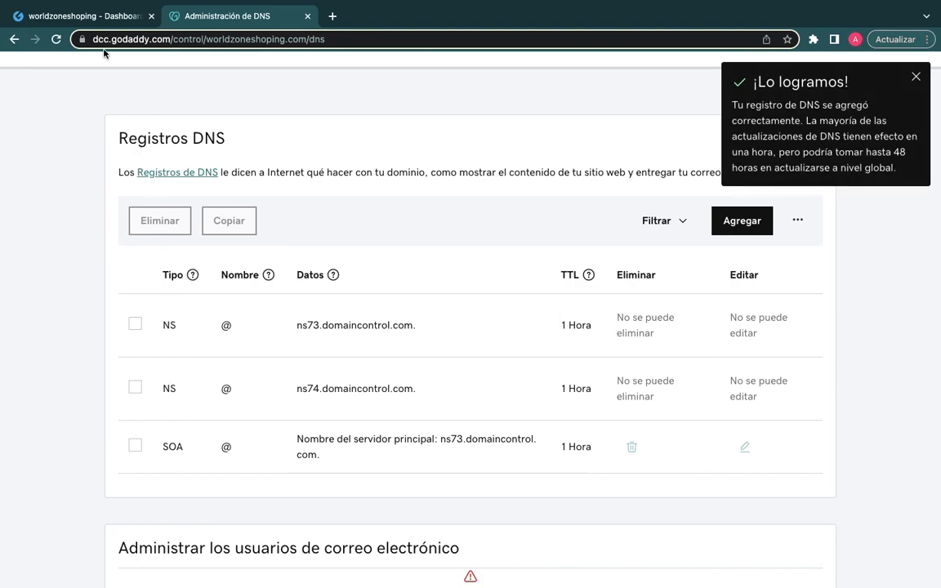
# Step: Copy the google-site-verification value of the second TXT record from GearLaunch and return to GoDaddy
pyautogui.click(81, 15)
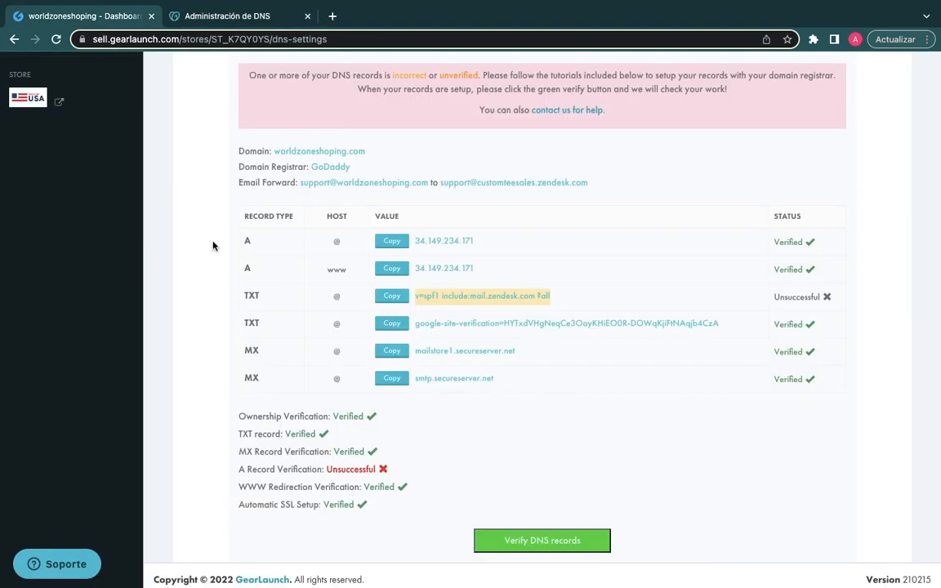
pyautogui.tripleClick(617, 330)
pyautogui.rightClick(621, 324)
pyautogui.click(554, 353)
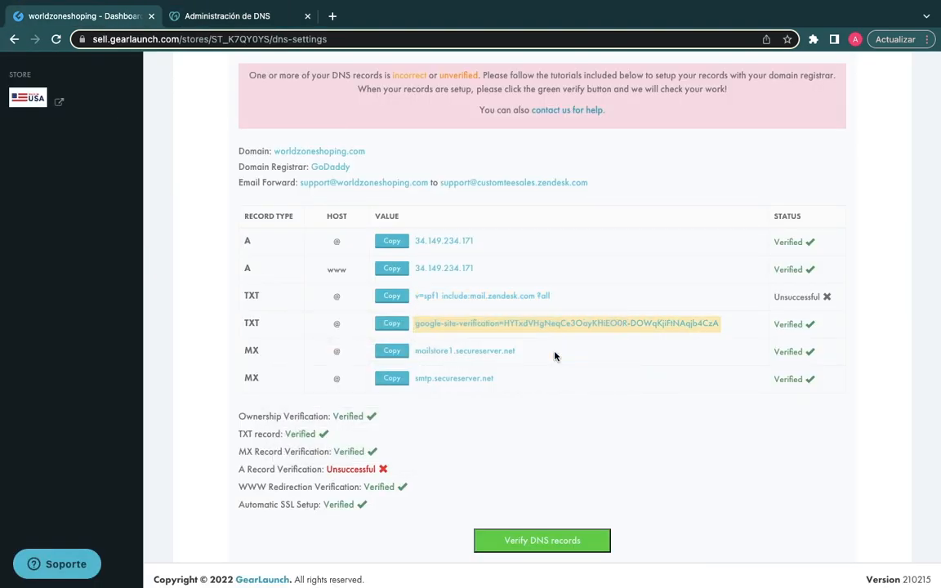
pyautogui.click(266, 16)
# Step: Add a TXT record with the name @ and the copied google-site-verification token as its value, and review the updated record list
pyautogui.click(722, 227)
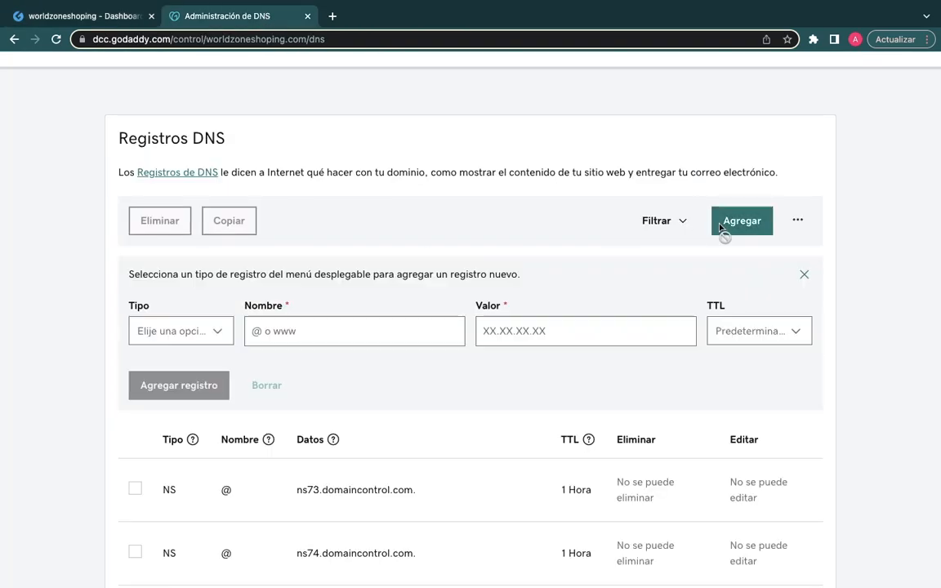
pyautogui.click(213, 335)
pyautogui.click(172, 476)
pyautogui.click(314, 330)
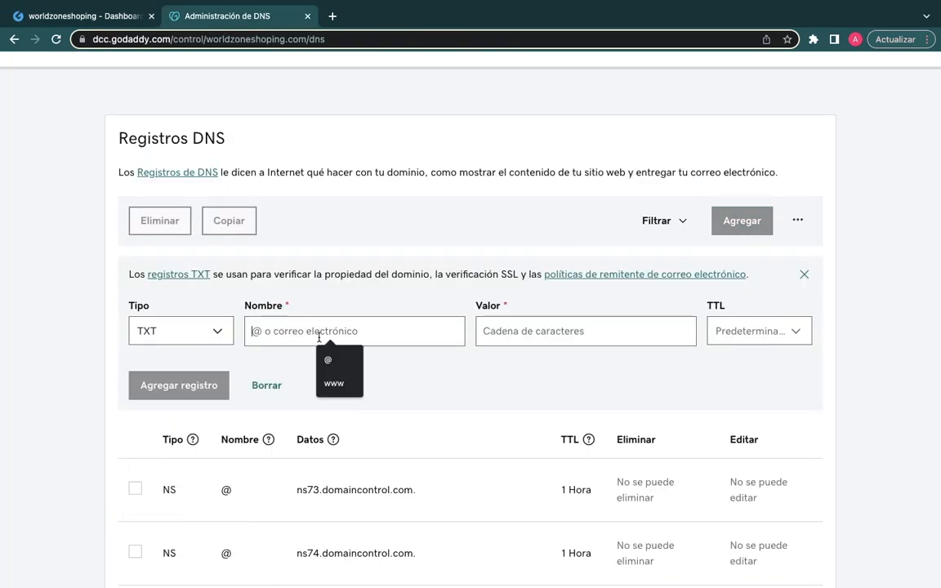
pyautogui.click(325, 358)
pyautogui.click(592, 336)
pyautogui.hotkey('ctrl', 'v')
pyautogui.click(202, 388)
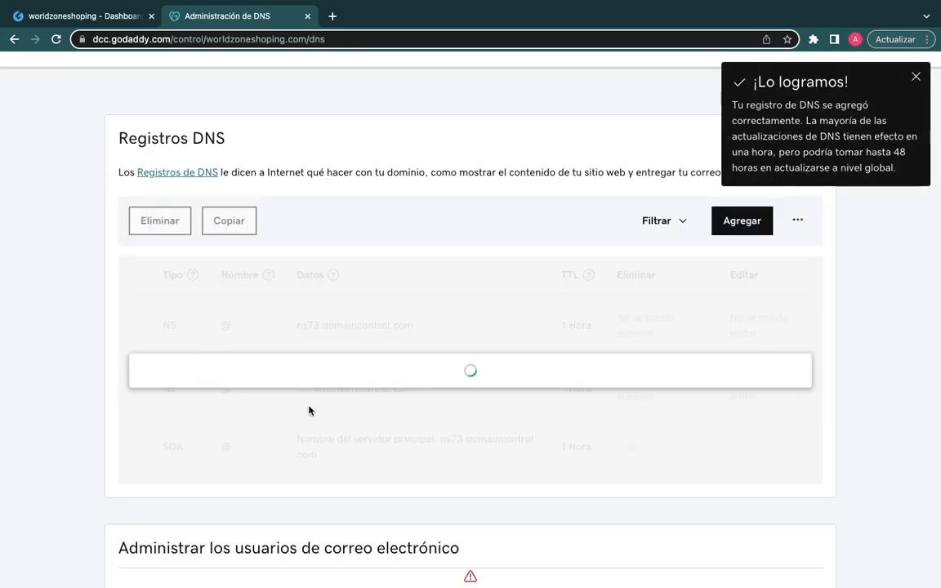
pyautogui.scroll(-3, 309, 410)
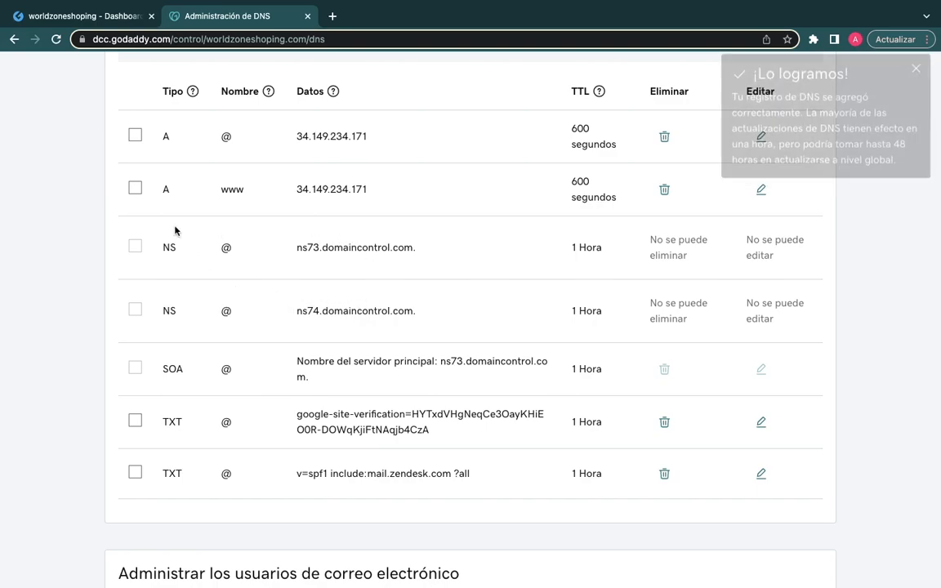
# Step: Compare the records on both sites, then copy the MX value mailstore1.secureserver.net from GearLaunch and return to GoDaddy's DNS records
pyautogui.click(90, 17)
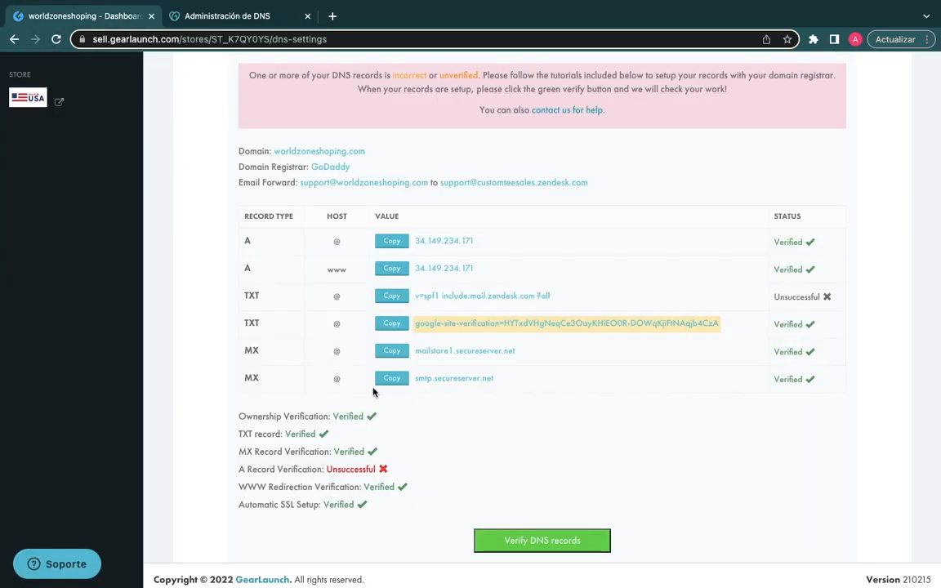
pyautogui.click(243, 21)
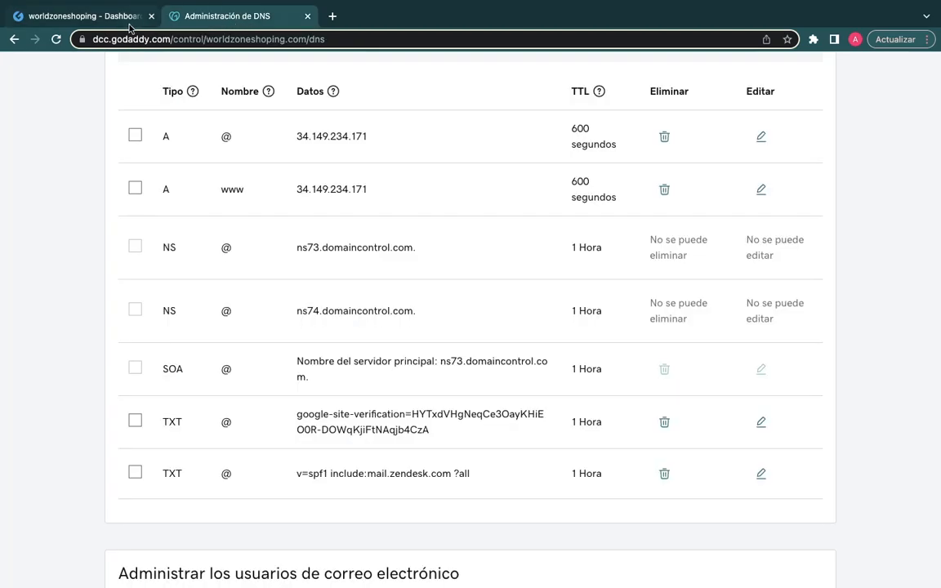
pyautogui.click(120, 19)
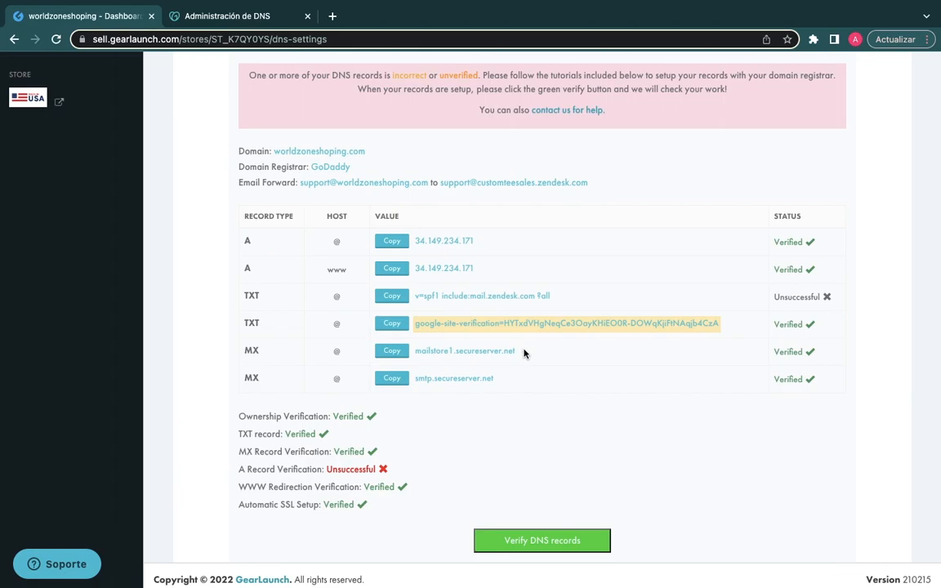
pyautogui.moveTo(525, 353); pyautogui.dragTo(415, 350)
pyautogui.rightClick(445, 349)
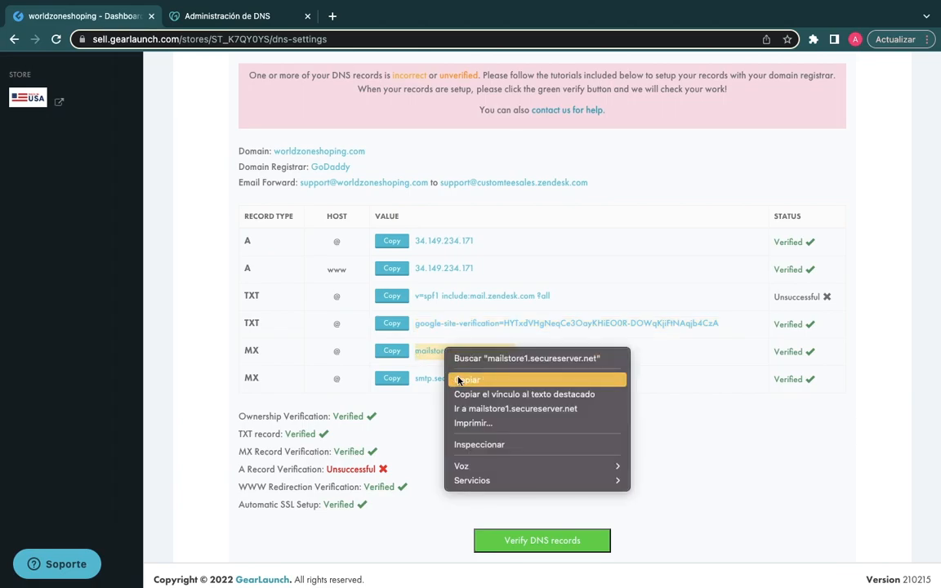
pyautogui.click(459, 380)
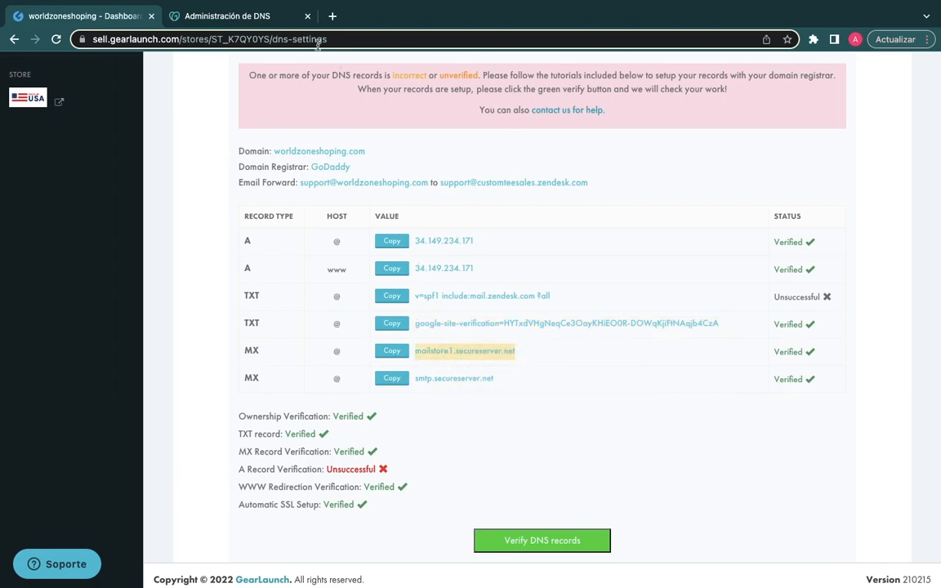
pyautogui.click(252, 18)
pyautogui.scroll(5, 315, 273)
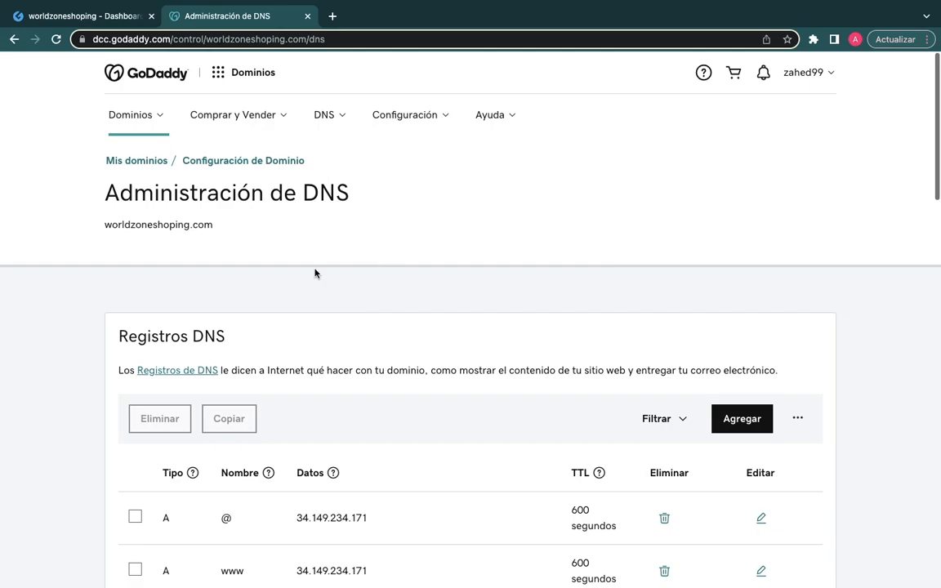
# Step: Start a new DNS record of type MX for worldzoneshoping.com and enter @ as its name
pyautogui.click(741, 419)
pyautogui.scroll(-3, 187, 497)
pyautogui.click(187, 424)
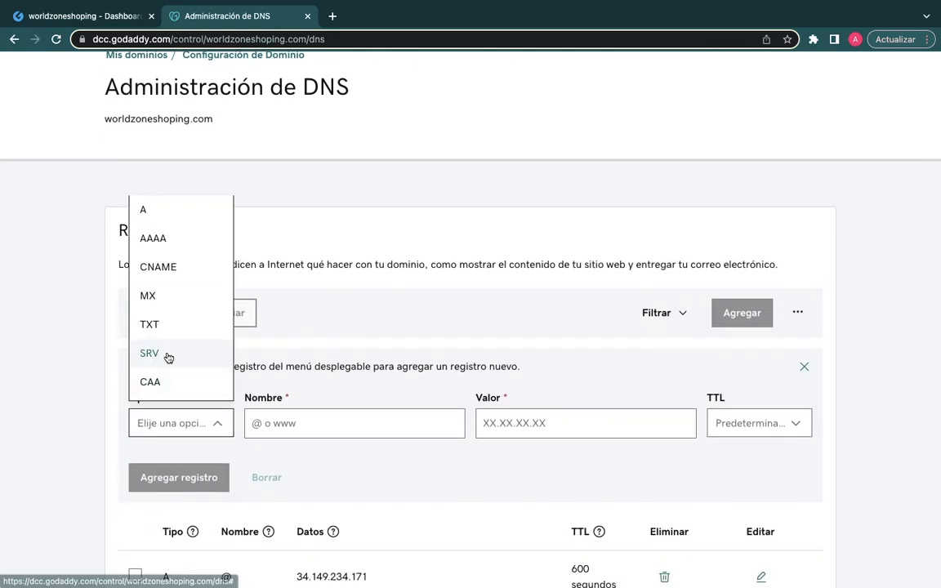
pyautogui.click(165, 308)
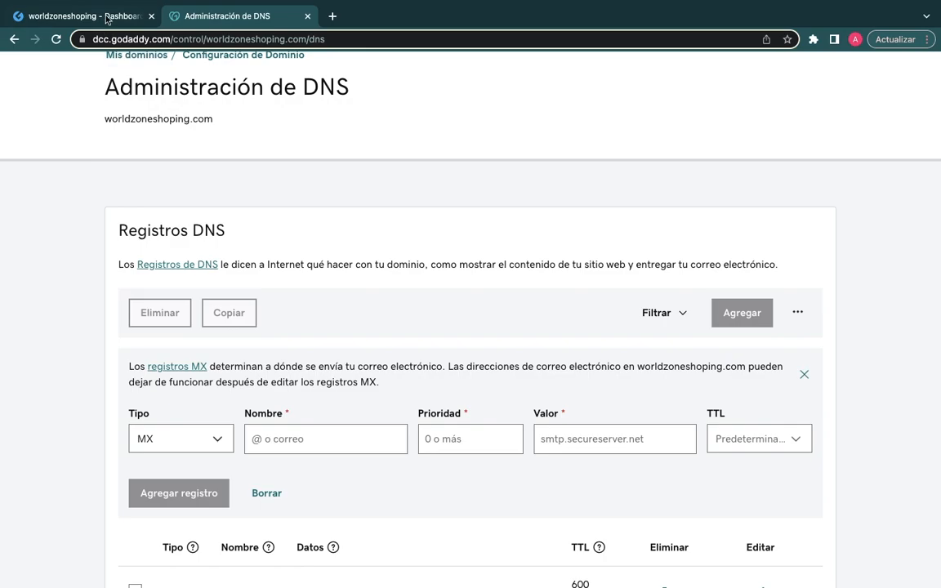
pyautogui.click(139, 20)
pyautogui.click(181, 19)
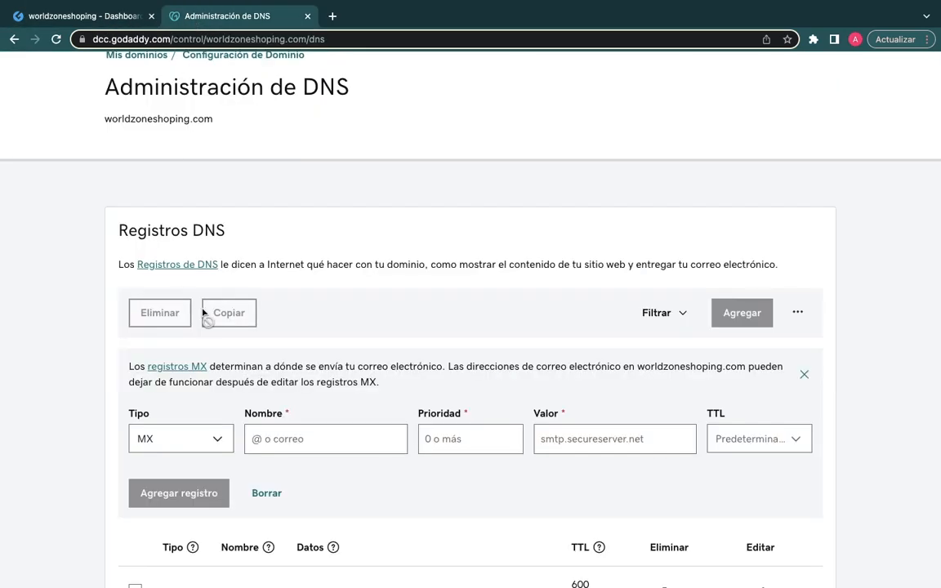
pyautogui.click(308, 452)
pyautogui.click(319, 466)
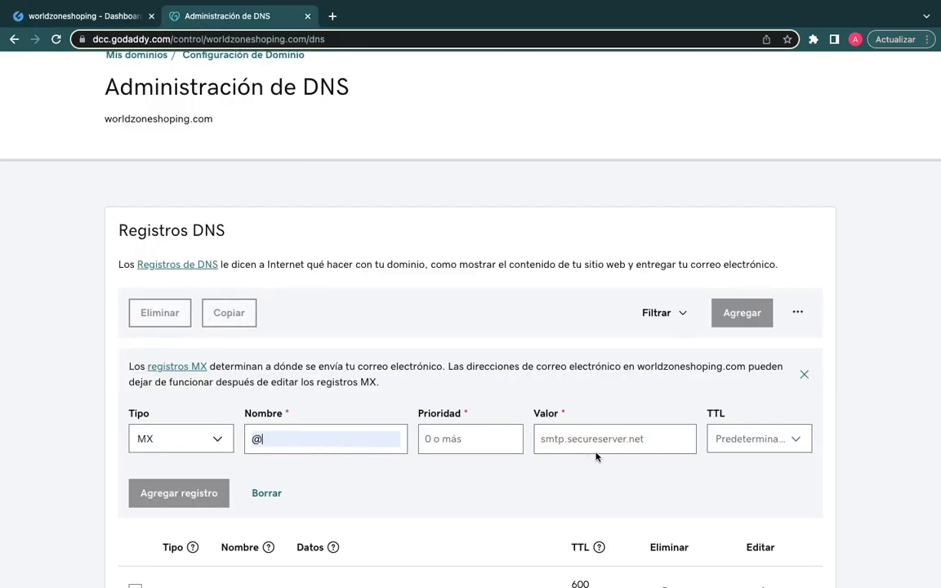
# Step: Set the MX record's value to mailstore1.secureserver.net and its priority to 0, add the record, and check it in the list
pyautogui.click(604, 442)
pyautogui.hotkey('ctrl', 'v')
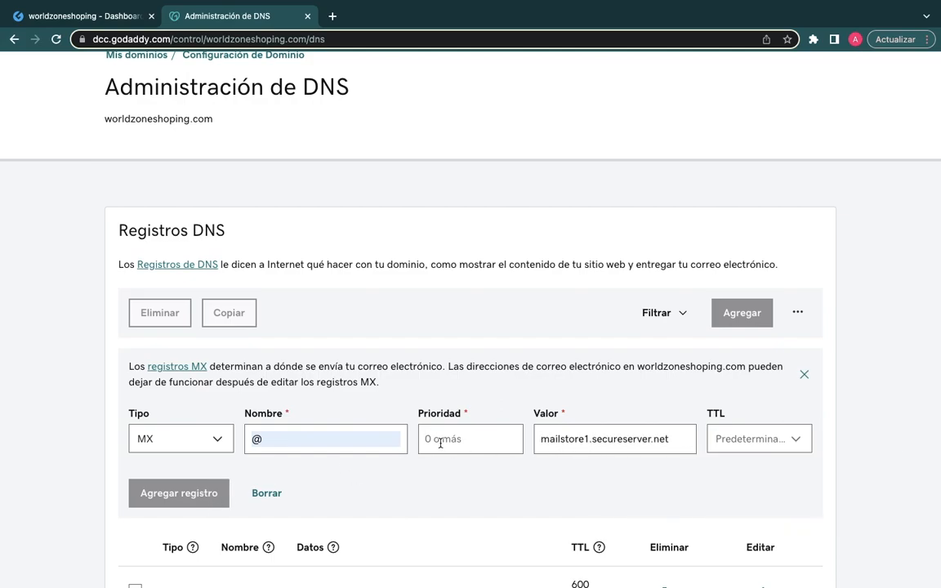
pyautogui.scroll(-5, 440, 445)
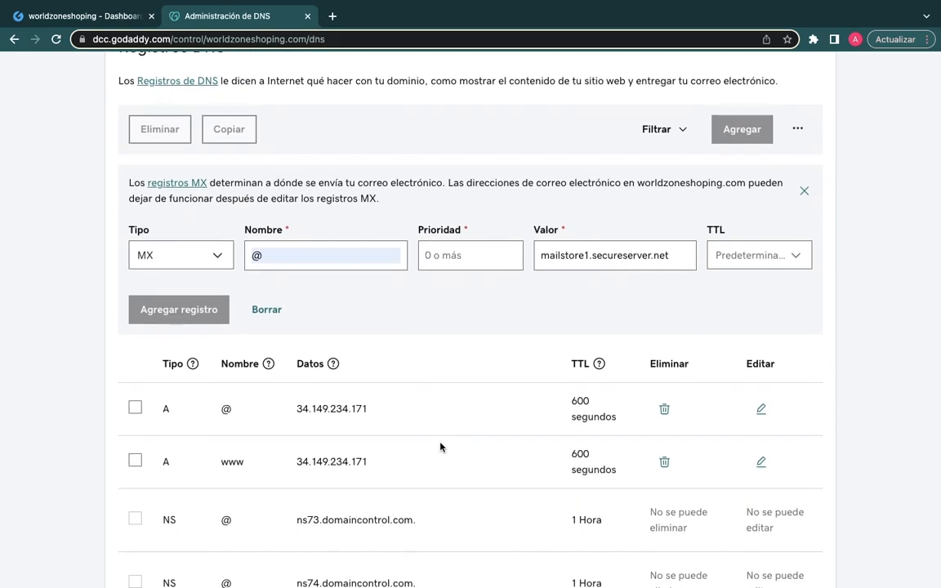
pyautogui.write('0')
pyautogui.click(184, 315)
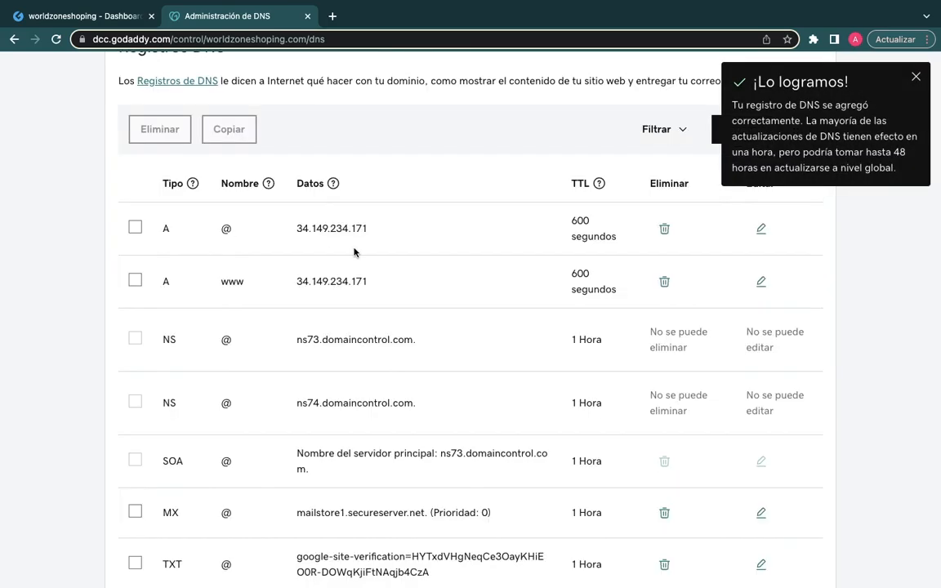
pyautogui.scroll(-3, 406, 310)
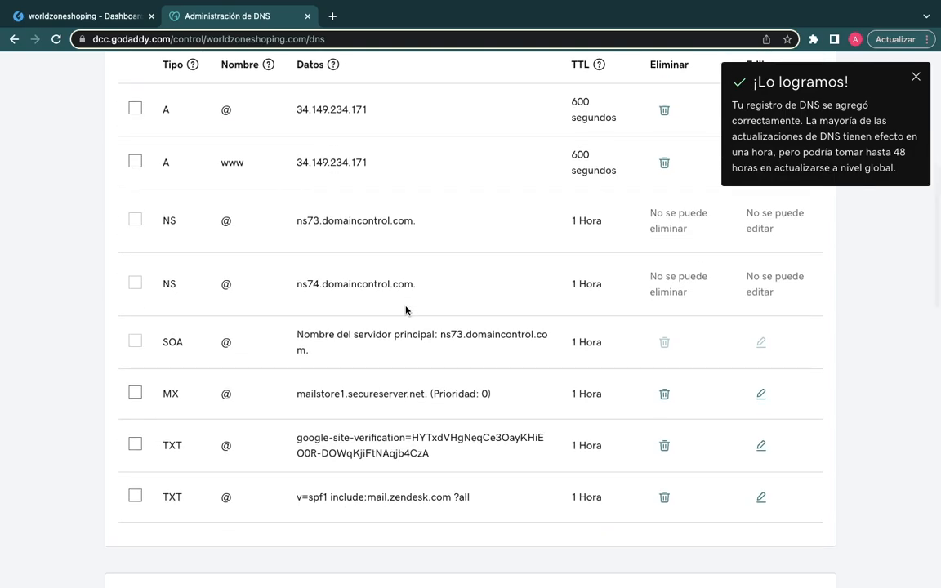
# Step: Open a blank new DNS record, copy the second MX value smtp.secureserver.net from GearLaunch, and return to GoDaddy
pyautogui.scroll(8, 406, 309)
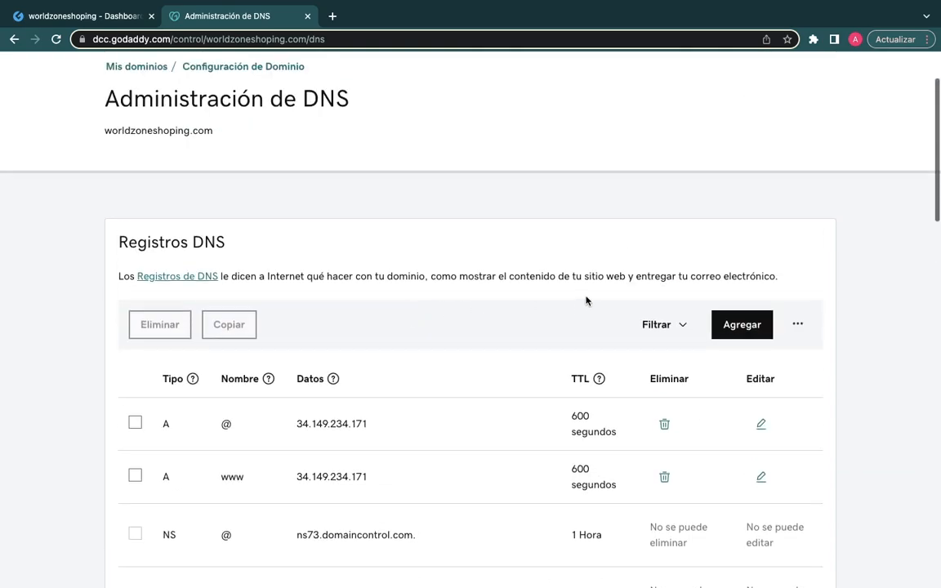
pyautogui.click(742, 324)
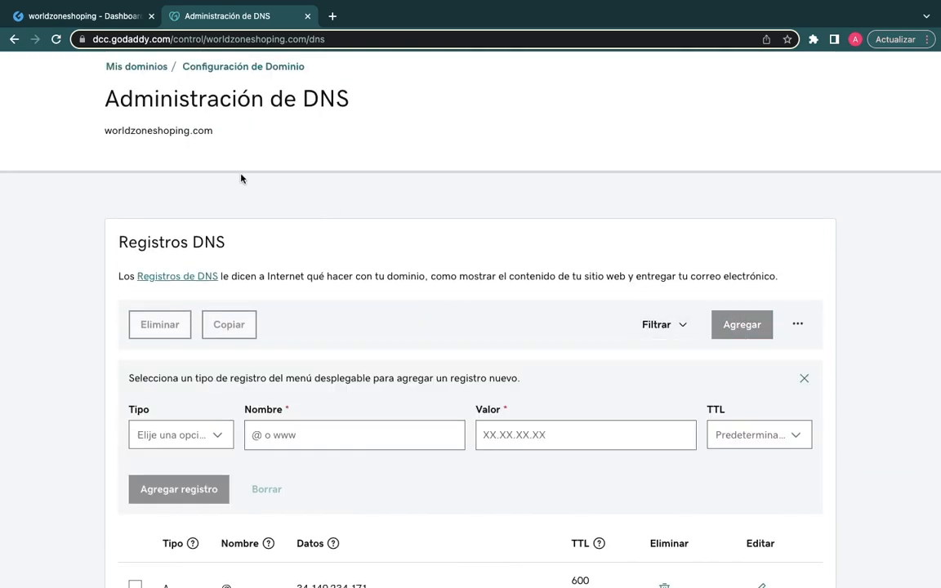
pyautogui.click(108, 18)
pyautogui.moveTo(504, 384); pyautogui.dragTo(414, 380)
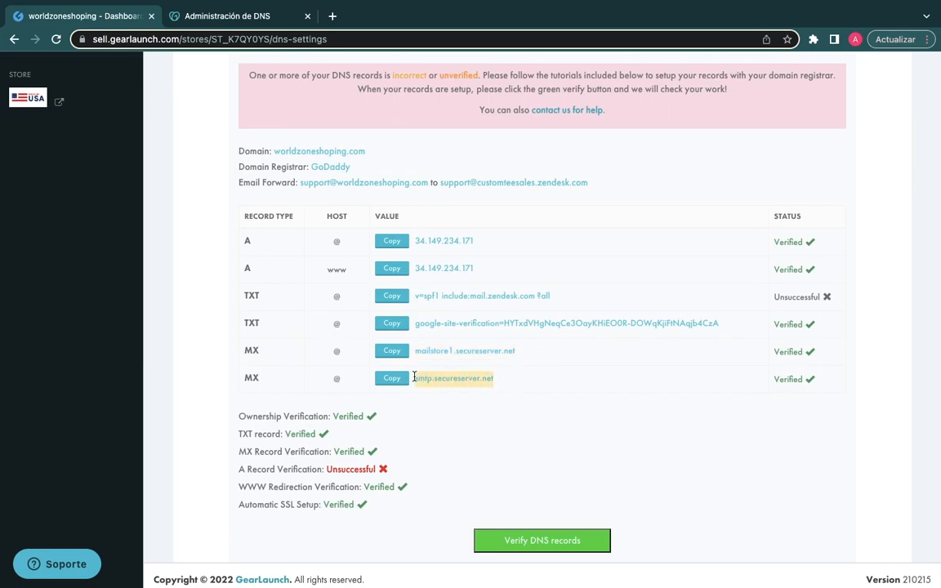
pyautogui.rightClick(455, 381)
pyautogui.click(473, 411)
pyautogui.click(236, 15)
# Step: Add an MX record with the name @, priority 0 and the value smtp.secureserver.net
pyautogui.click(217, 434)
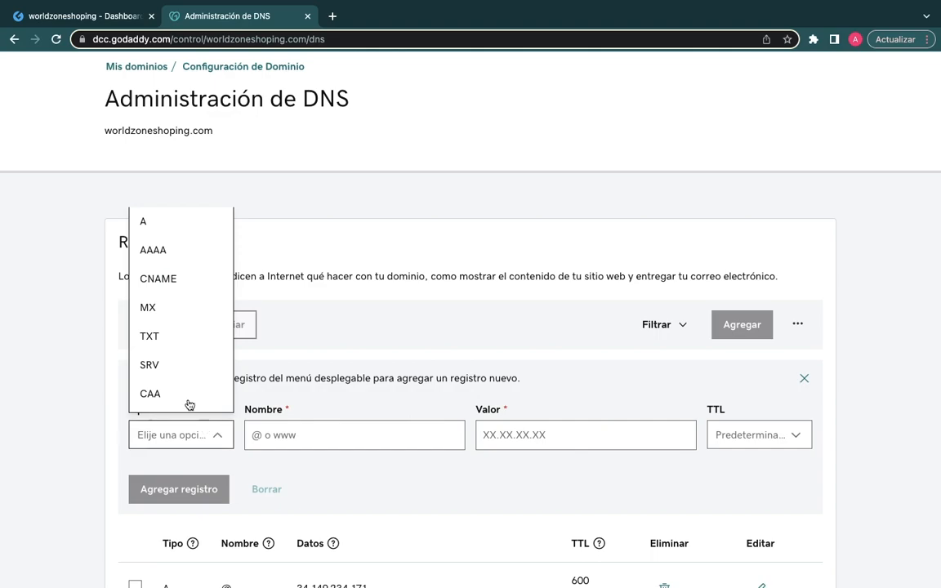
pyautogui.click(159, 311)
pyautogui.click(312, 459)
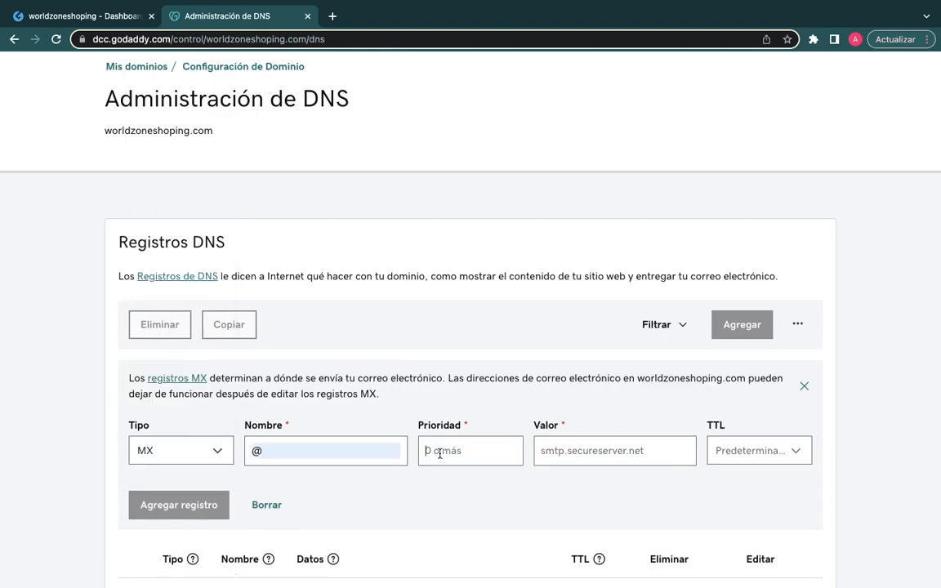
pyautogui.click(584, 451)
pyautogui.hotkey('ctrl', 'v')
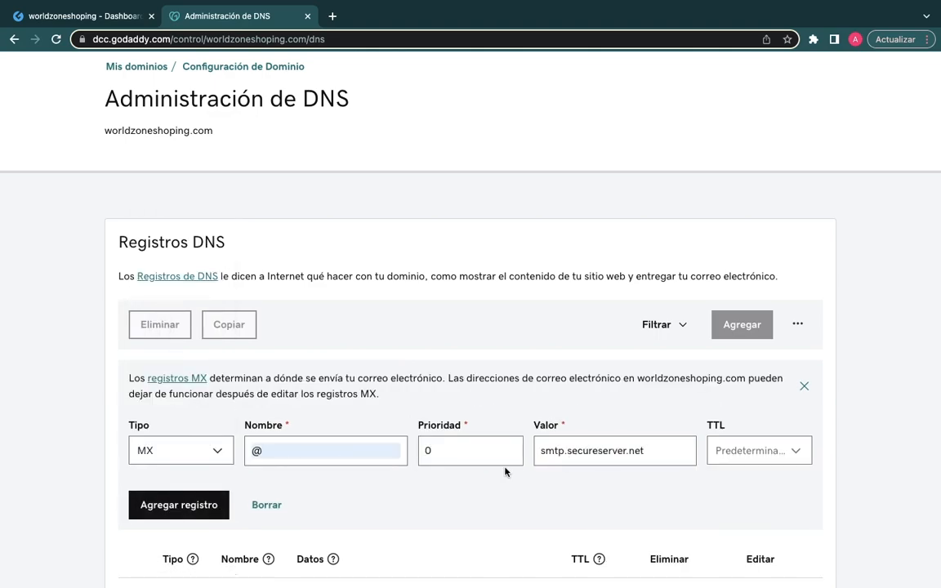
pyautogui.click(188, 506)
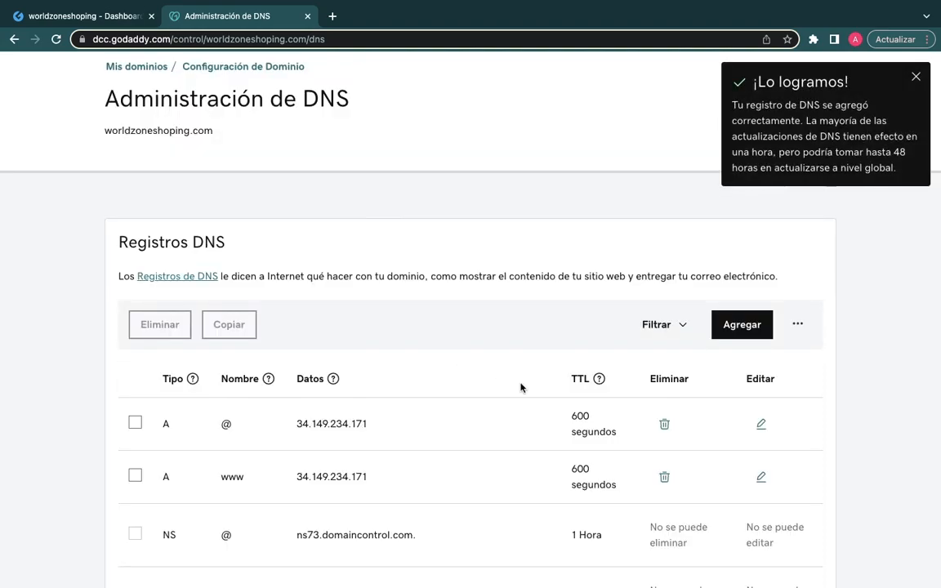
# Step: Review the updated DNS record list, switch to GearLaunch, and run its verification of the DNS records
pyautogui.scroll(-5, 522, 386)
pyautogui.scroll(-2, 522, 388)
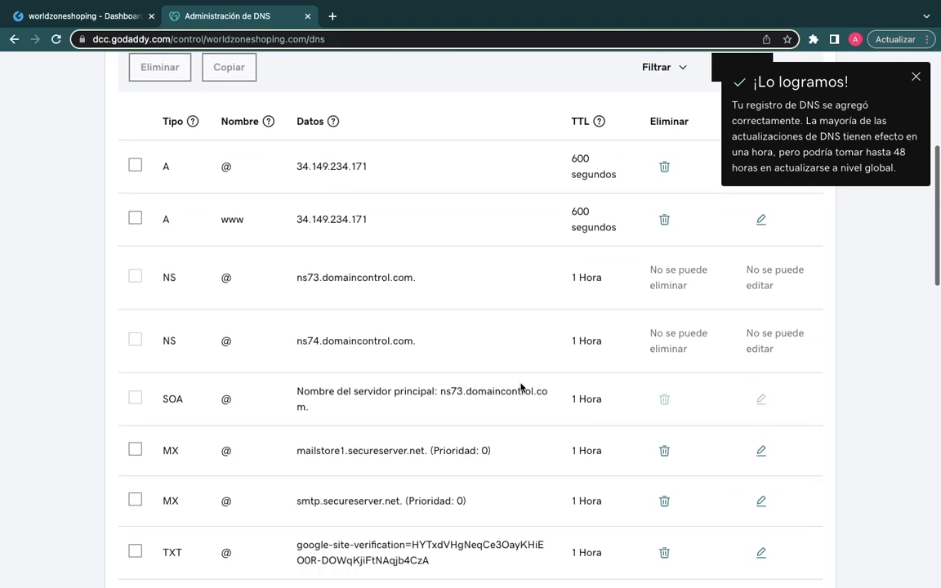
pyautogui.scroll(-2, 521, 387)
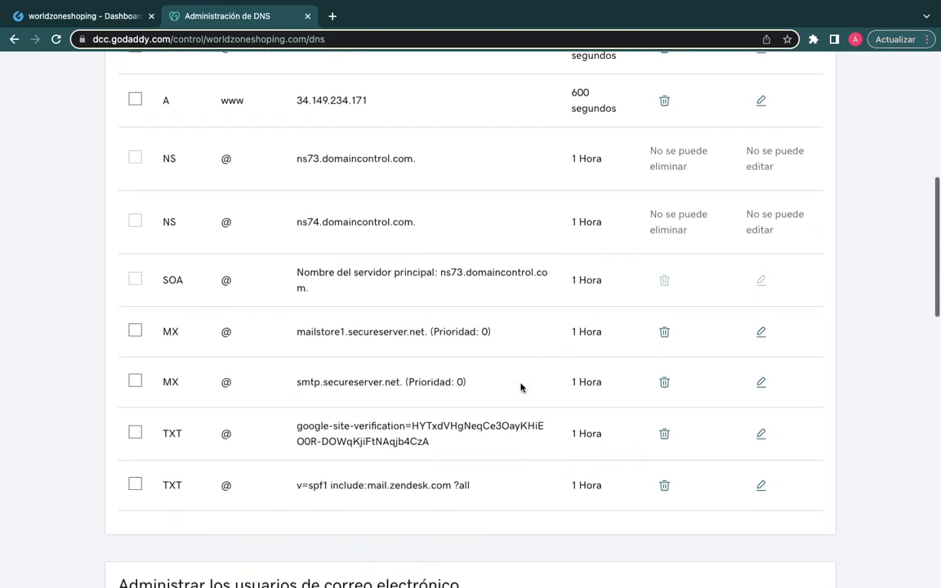
pyautogui.scroll(1, 520, 388)
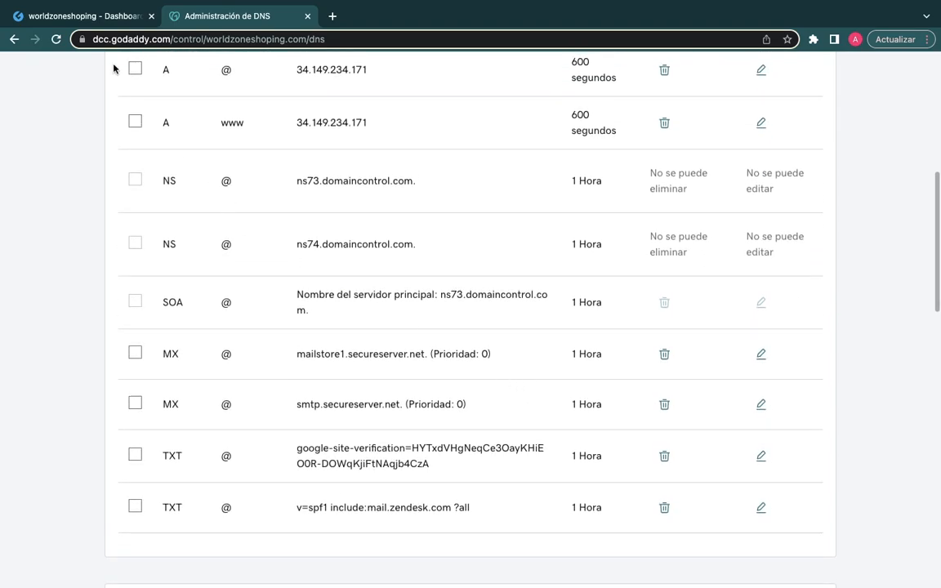
pyautogui.click(92, 18)
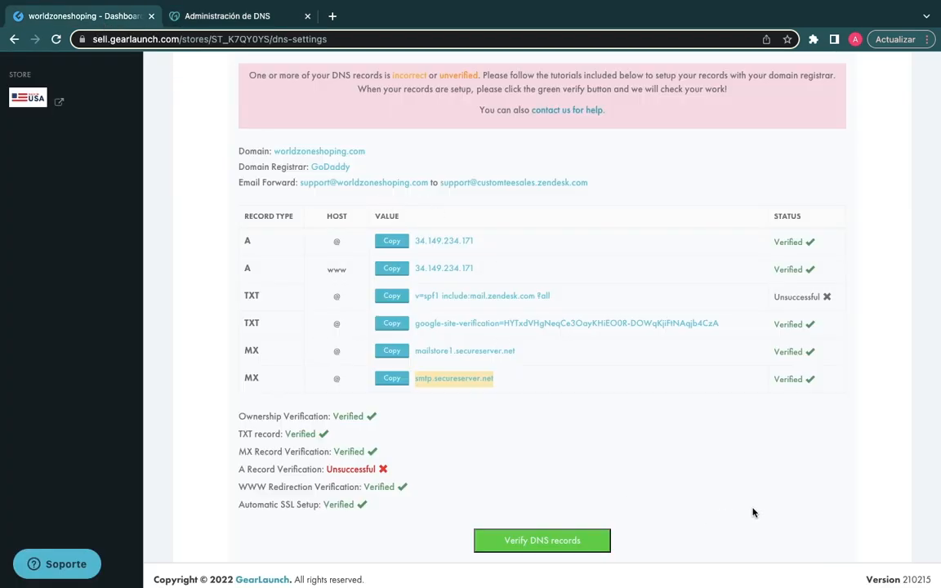
pyautogui.click(561, 542)
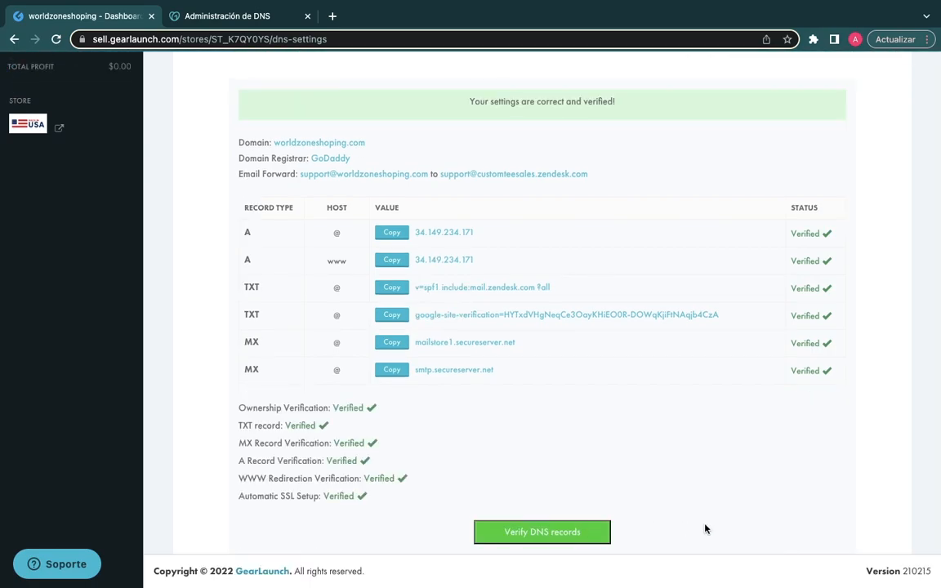
pyautogui.press('super+shift+5')
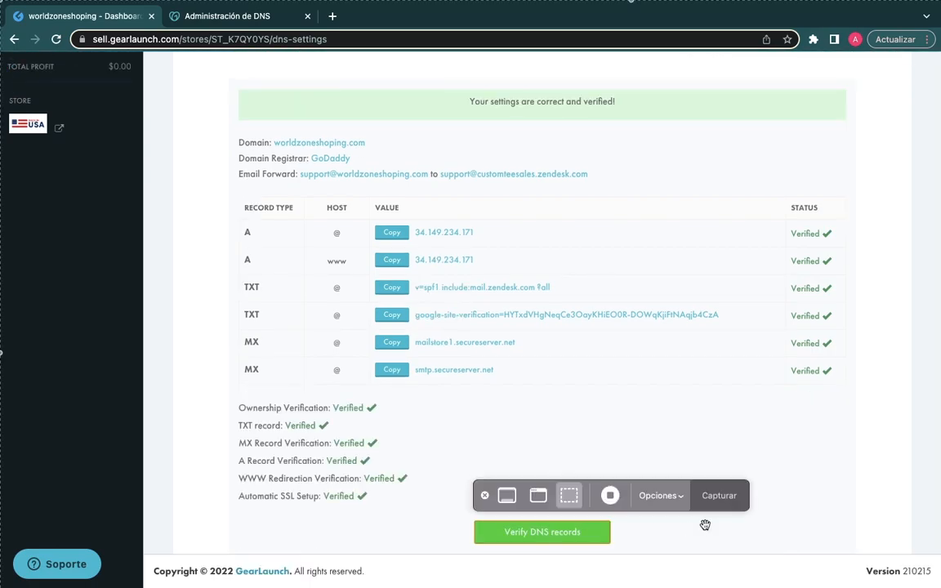